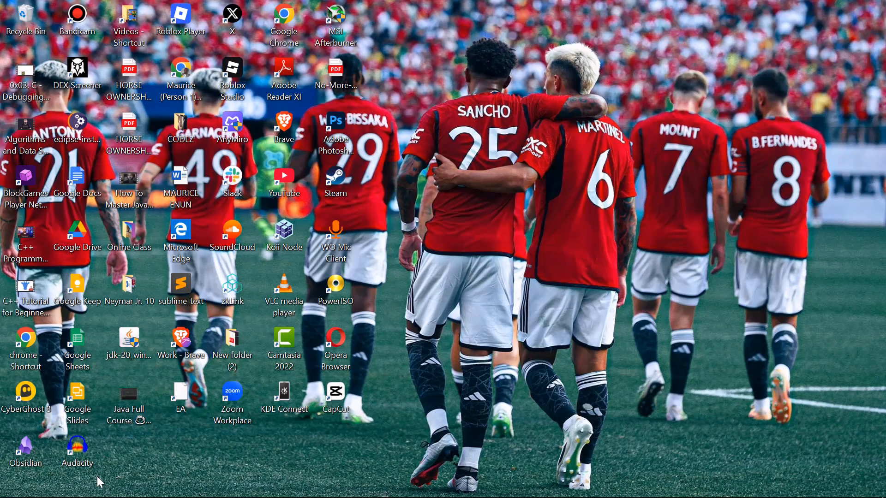
- Switch to the Brave browser and bring up the Gumroad dashboard page
mouse_move(118, 497)
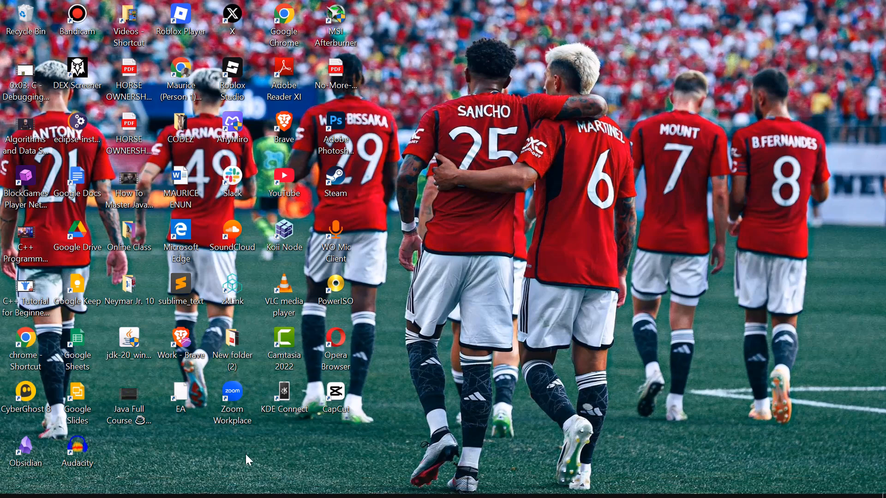
mouse_move(483, 496)
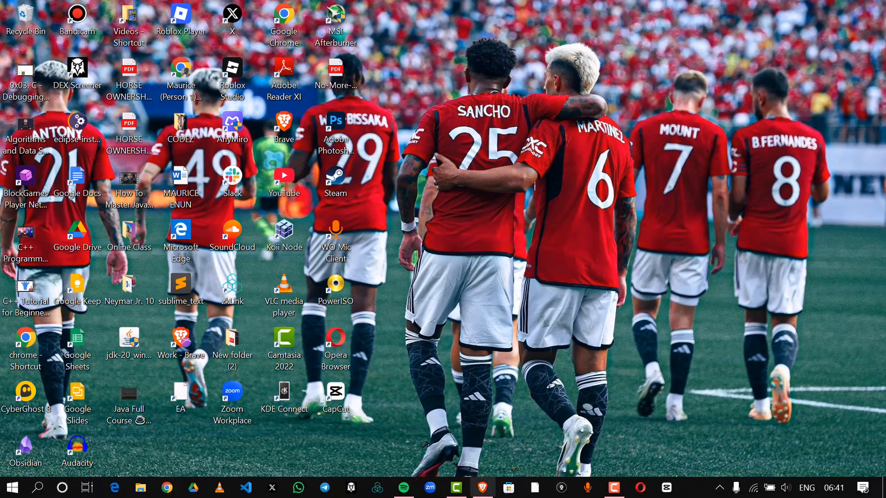
left_click(491, 492)
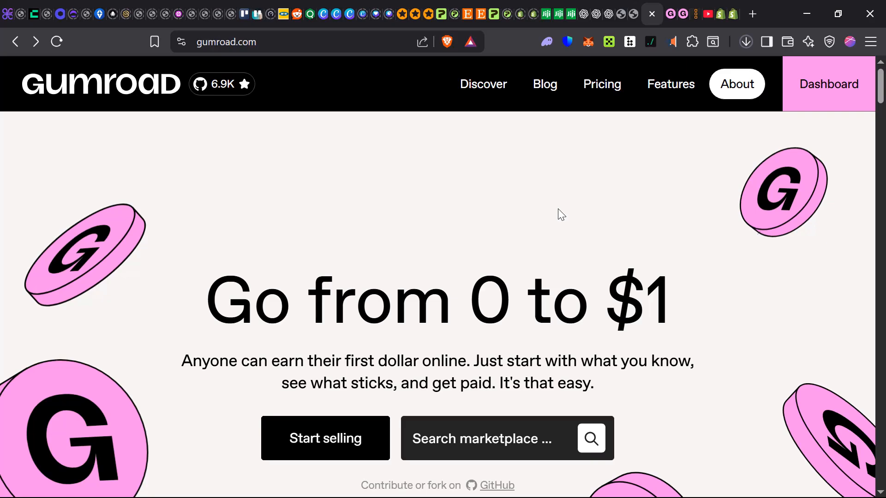
key("ctrl+Tab")
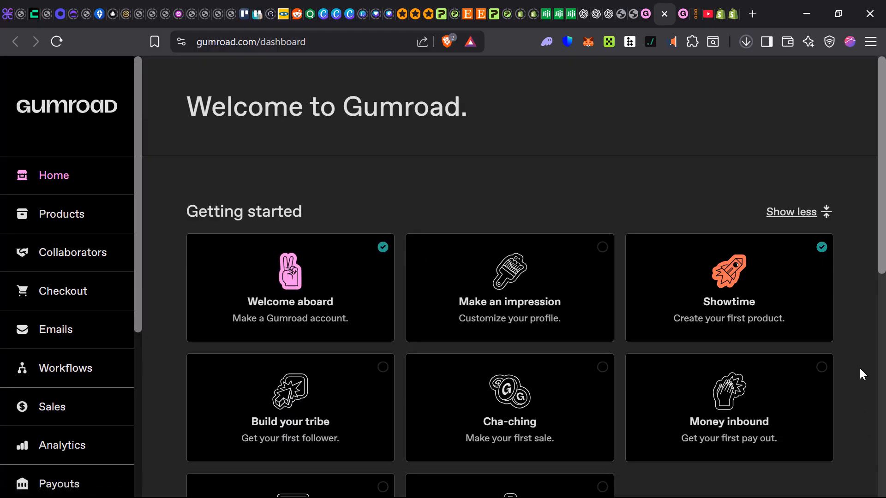
- Go to the products list and start creating a new product
scroll(748, 297, "down", 1)
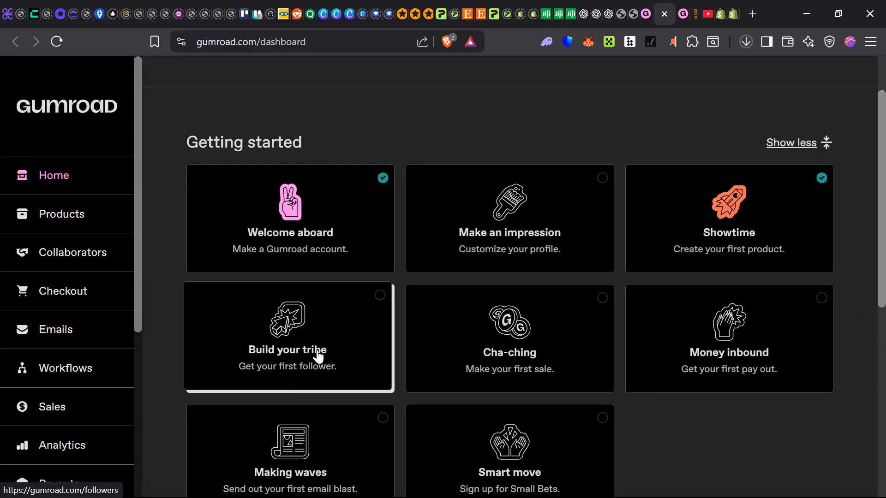
scroll(323, 351, "down", 2)
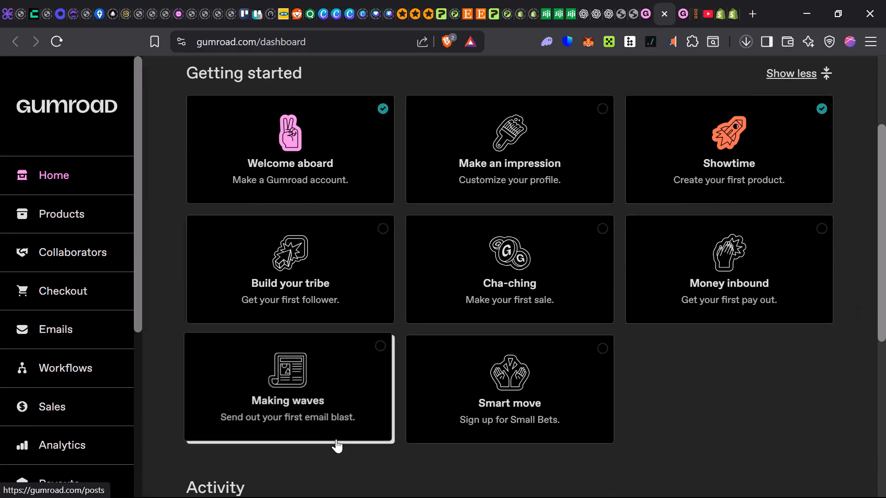
scroll(337, 443, "down", 4)
scroll(360, 377, "down", 2)
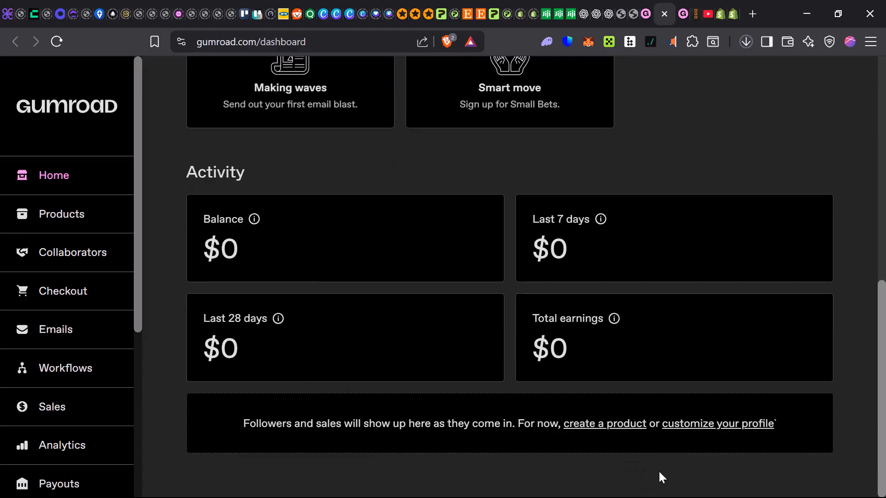
scroll(665, 469, "up", 7)
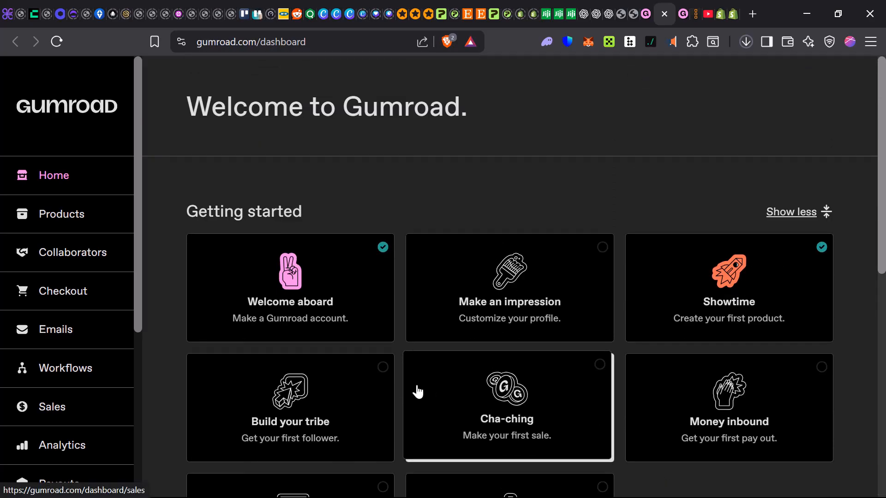
left_click(88, 217)
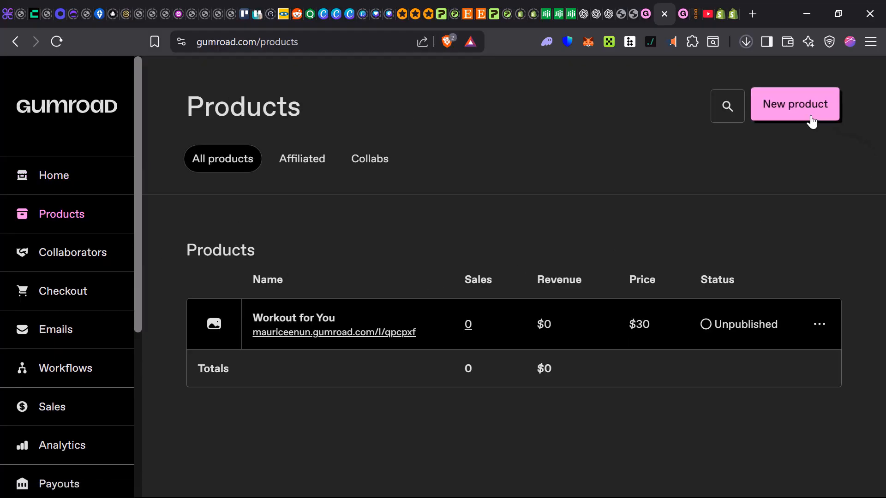
left_click(786, 117)
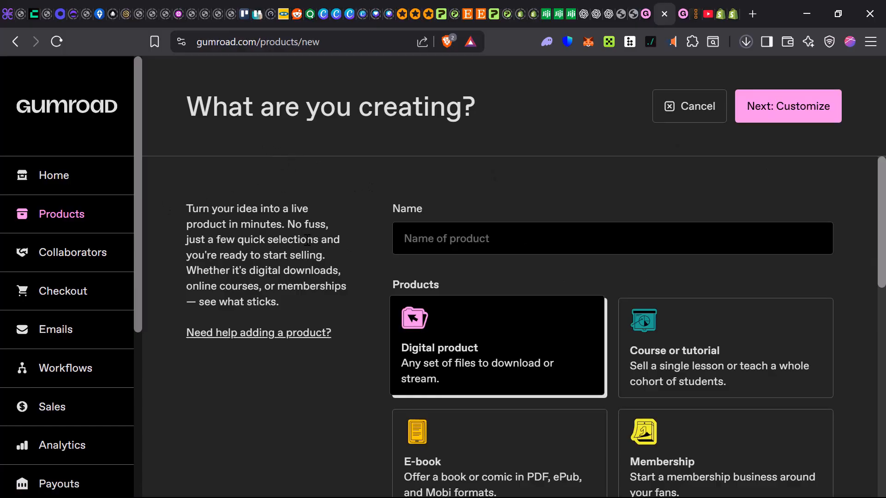
- Look through the product types, trying Course or tutorial, E-book and Membership, and return to Digital product
left_click(464, 239)
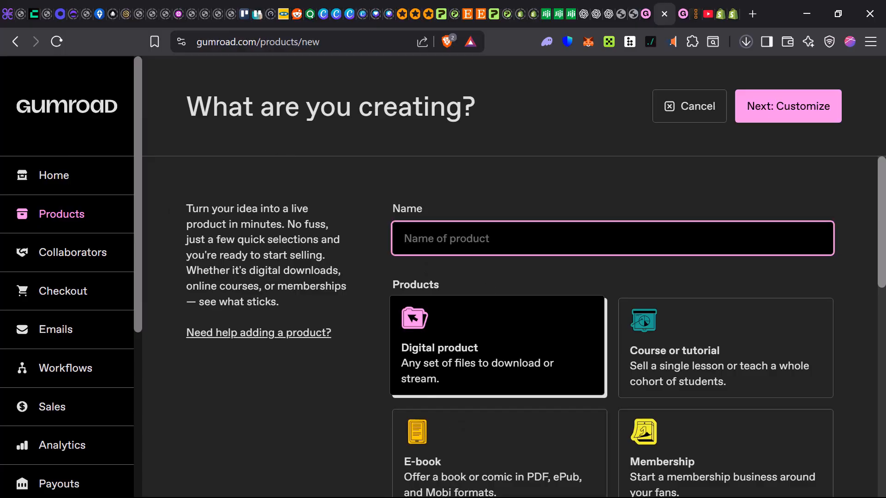
scroll(451, 257, "down", 4)
scroll(482, 282, "up", 3)
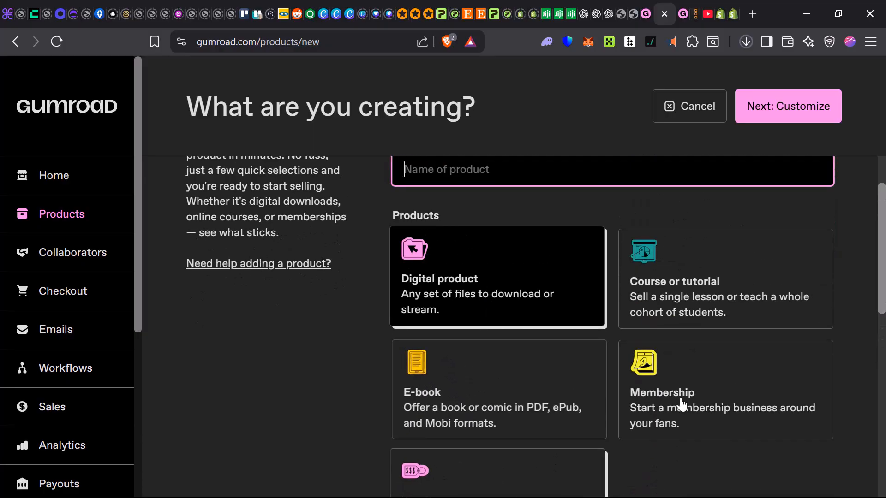
scroll(791, 359, "down", 3)
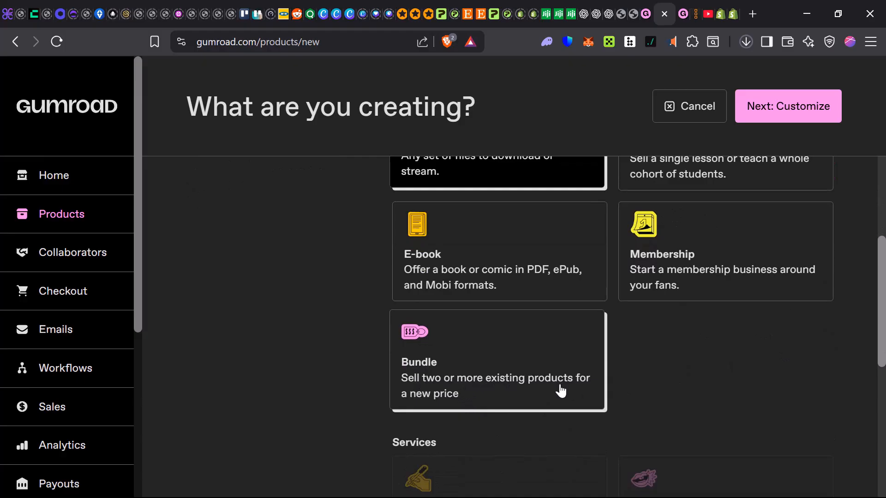
scroll(496, 376, "up", 2)
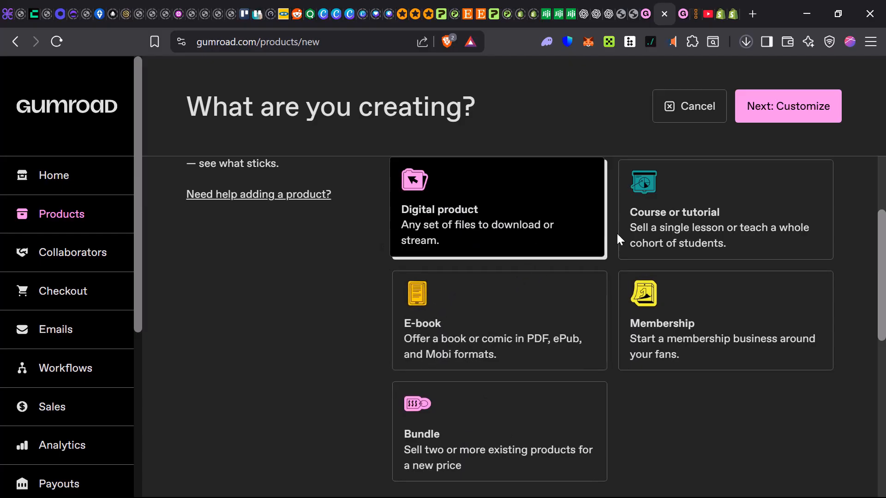
left_click(719, 225)
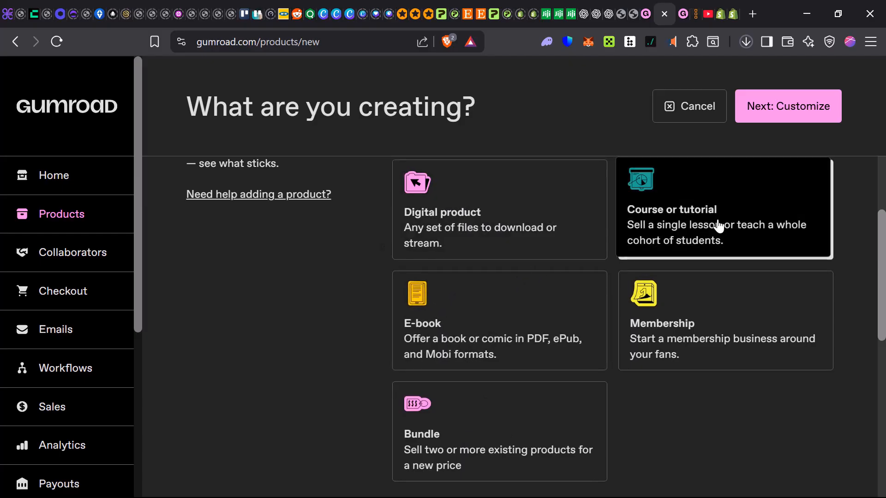
left_click(487, 314)
left_click(696, 309)
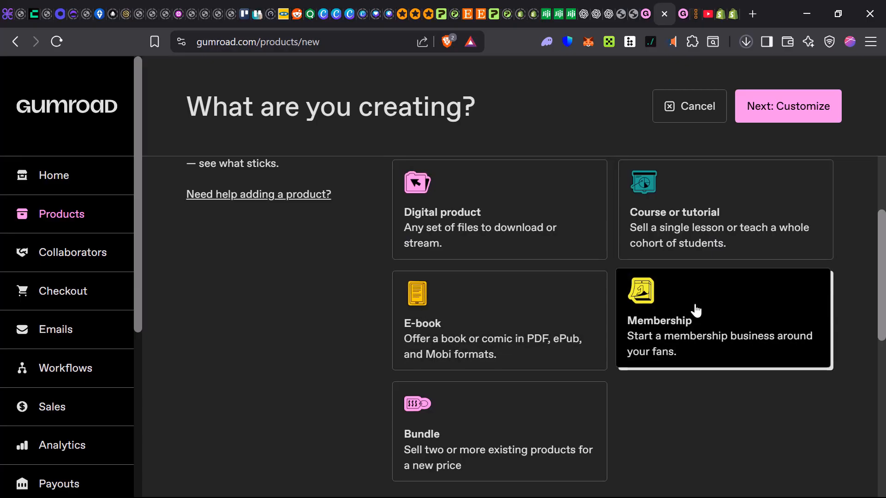
scroll(625, 292, "up", 3)
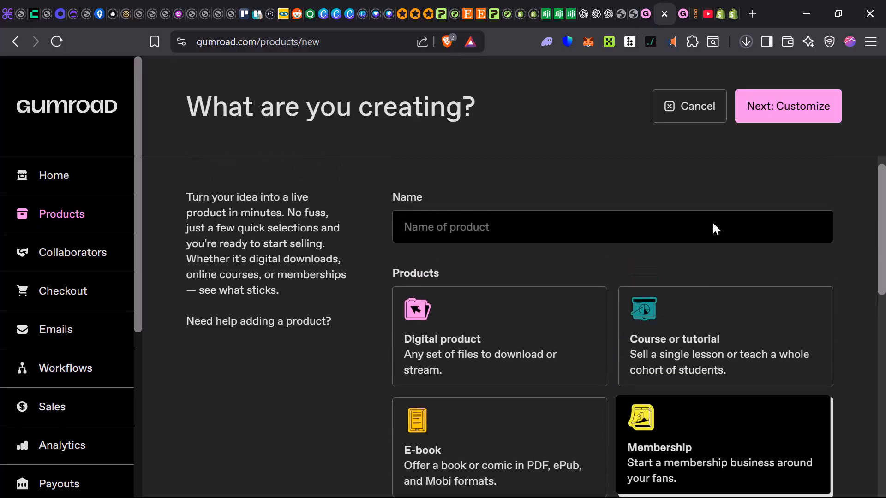
left_click(502, 375)
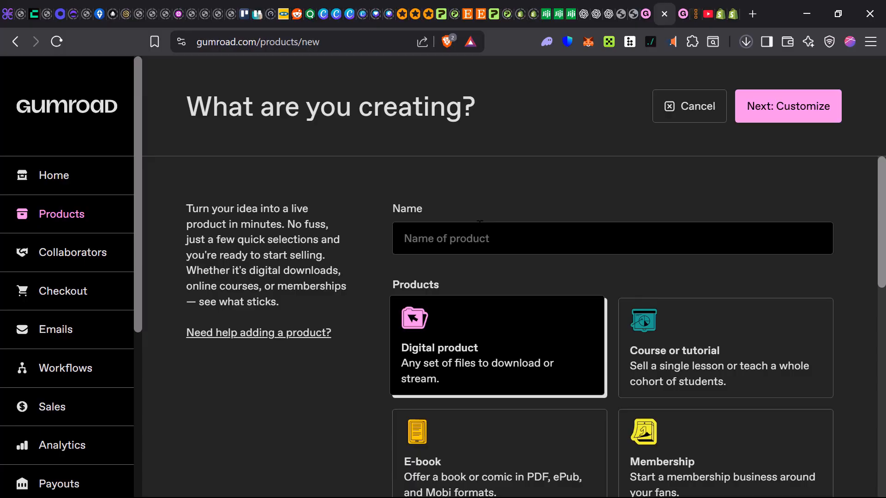
left_click(480, 227)
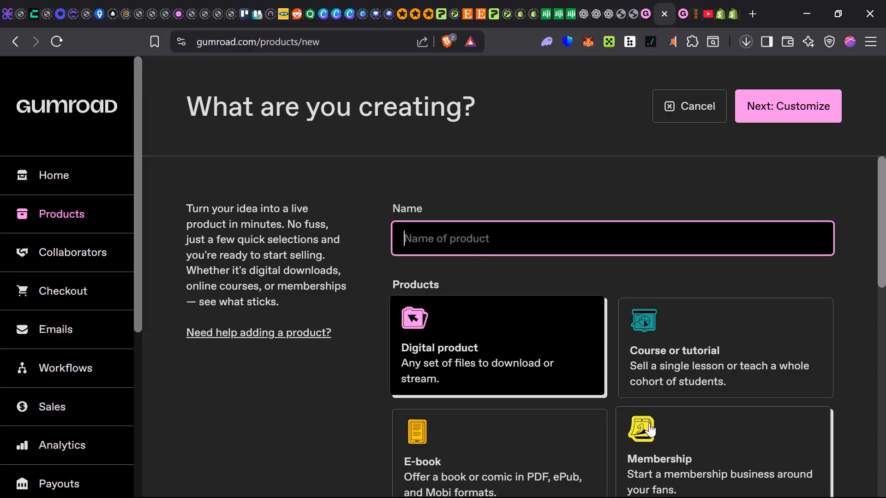
left_click(530, 458)
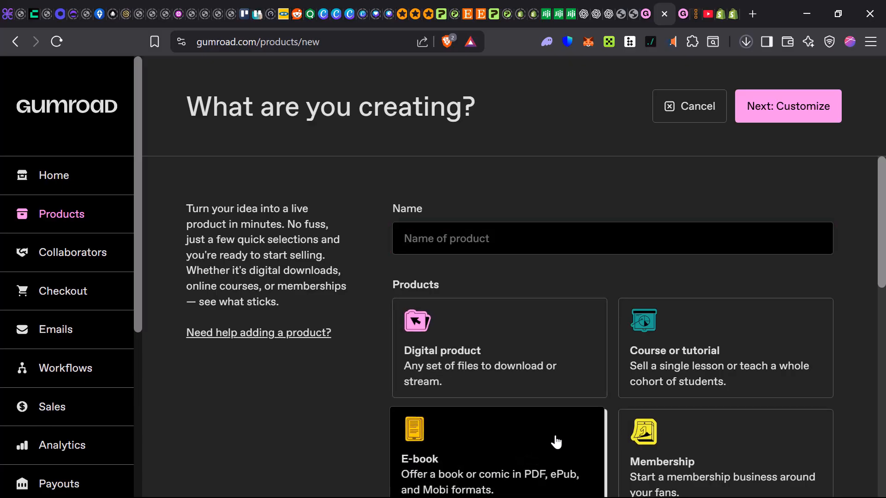
left_click(541, 378)
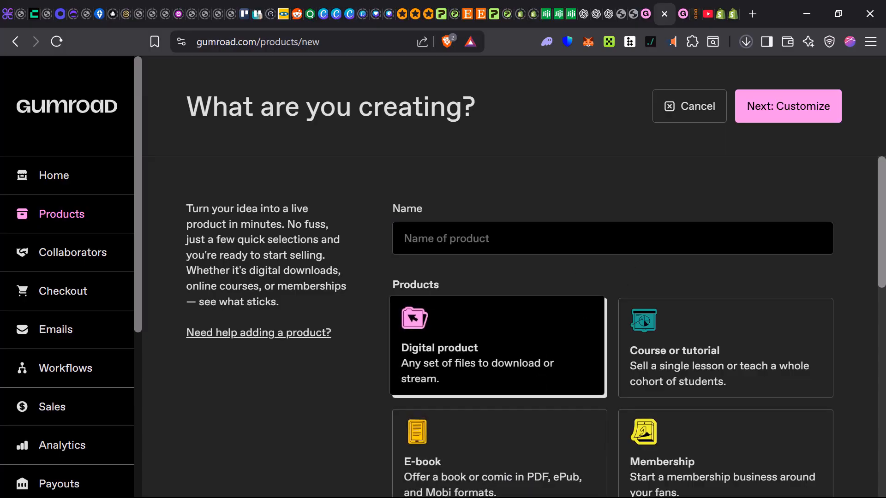
- Name the new digital product "Grass"
left_click(554, 239)
type("G")
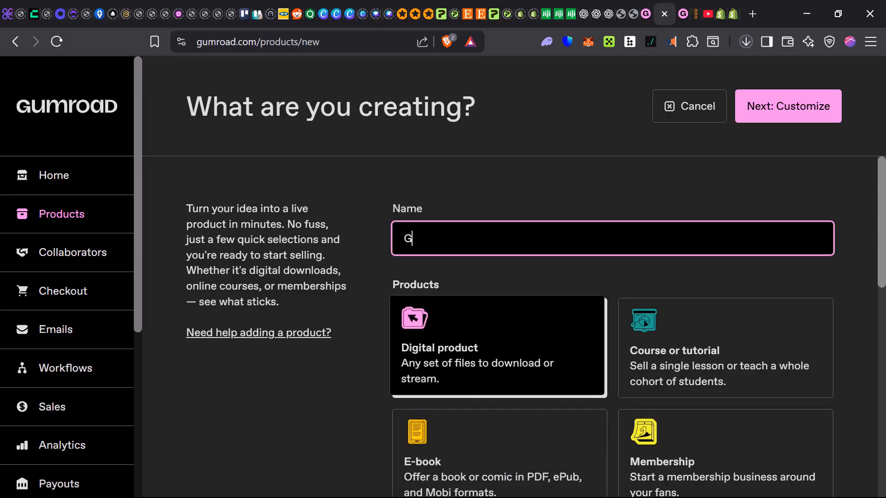
type("rass")
- Price the product at $5 in US dollars and continue to its customization page
scroll(885, 480, "down", 1)
scroll(885, 481, "up", 1)
scroll(885, 476, "down", 8)
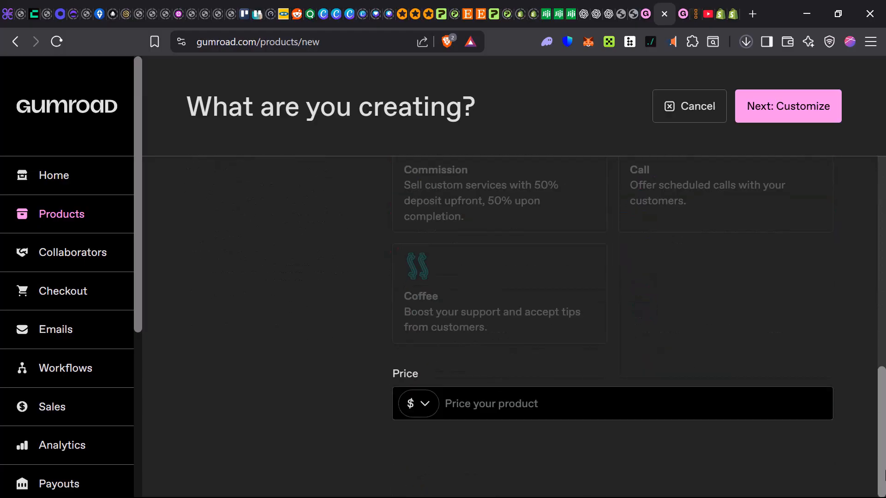
scroll(883, 475, "up", 4)
scroll(874, 439, "down", 4)
mouse_move(481, 277)
left_click(425, 403)
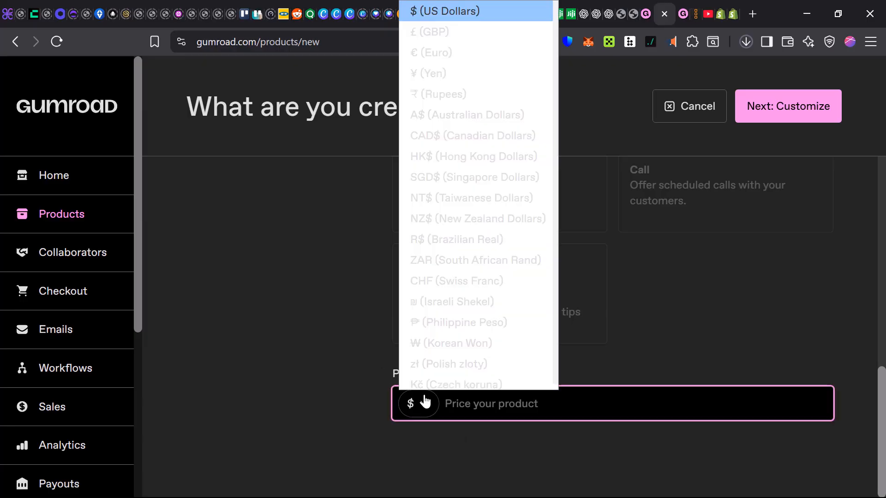
left_click(425, 402)
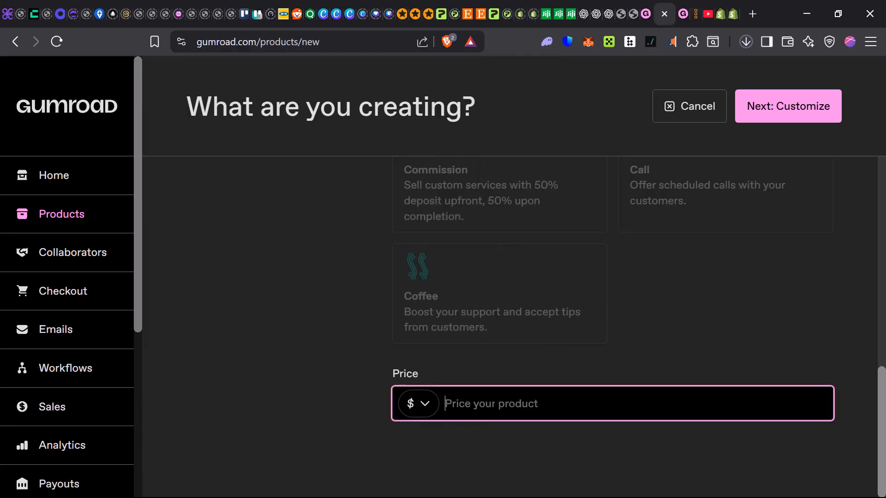
type("5")
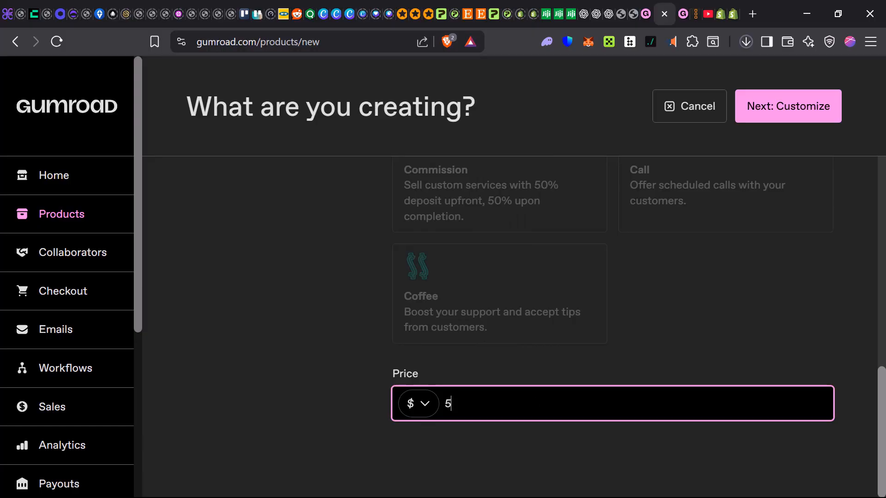
type("0")
key("BackSpace")
type(".0")
left_click(819, 113)
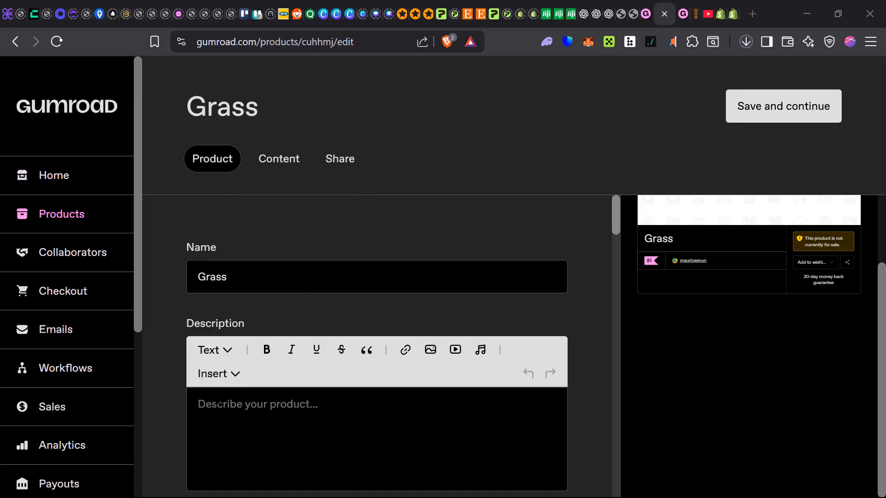
- Set the custom ending of the product's URL to "grass"
scroll(213, 374, "down", 3)
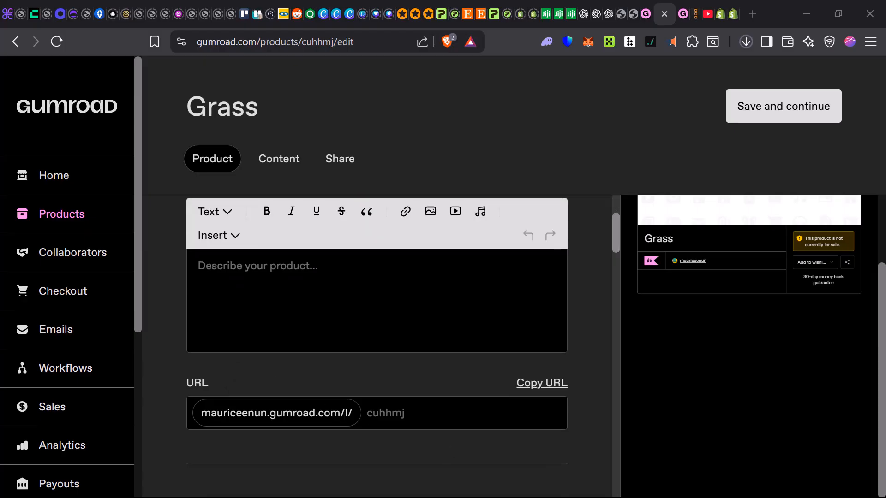
left_click(386, 414)
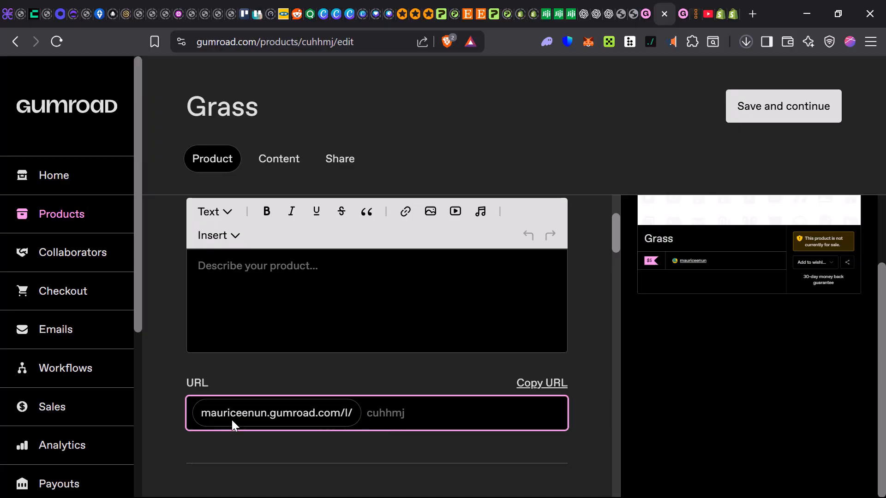
type("grass")
- Examine the Cover, Thumbnail and Product info sections of the product page
scroll(333, 378, "down", 3)
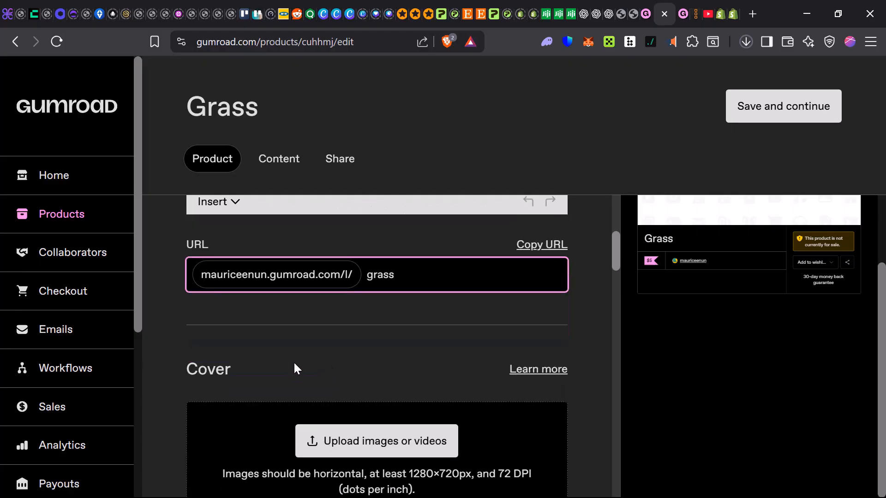
scroll(295, 366, "down", 2)
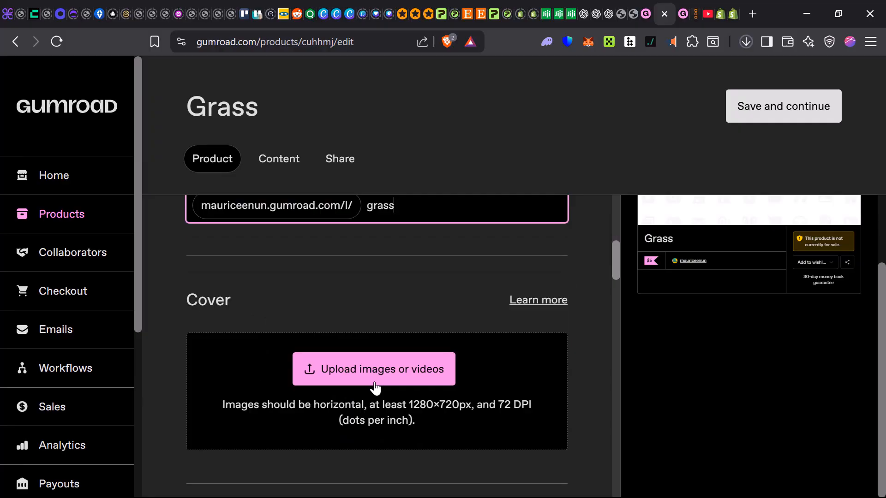
scroll(375, 389, "down", 7)
scroll(313, 348, "up", 8)
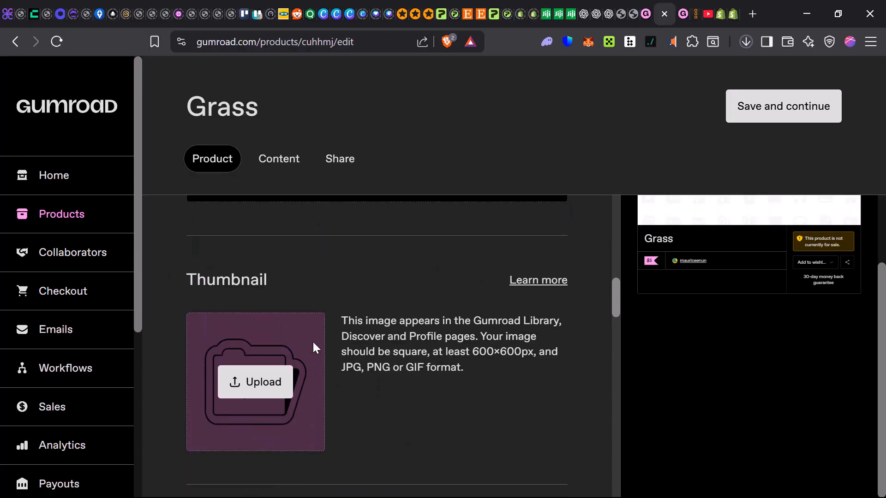
scroll(187, 378, "down", 7)
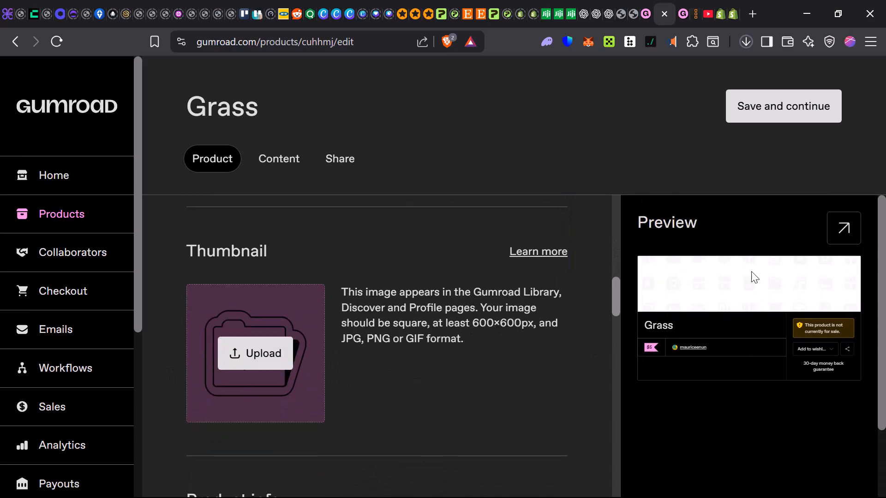
scroll(264, 311, "down", 3)
scroll(262, 318, "down", 4)
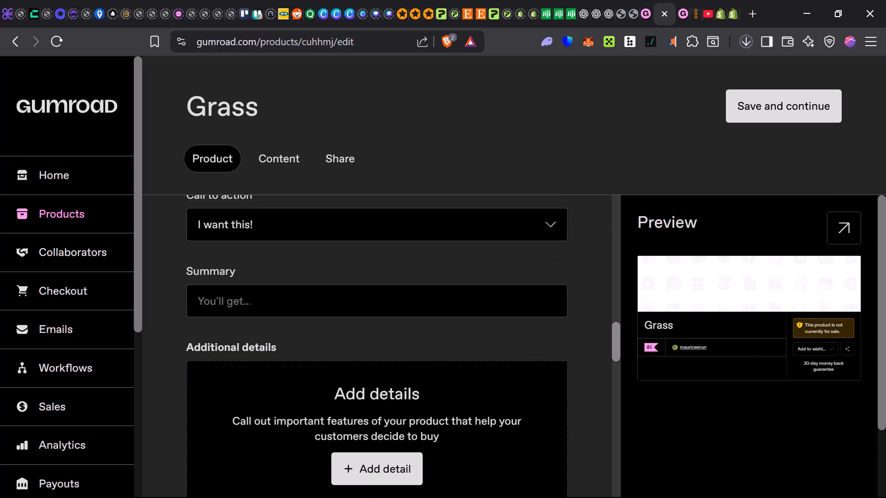
- Set the product's call to action to "Buy this"
scroll(262, 318, "up", 3)
left_click(252, 357)
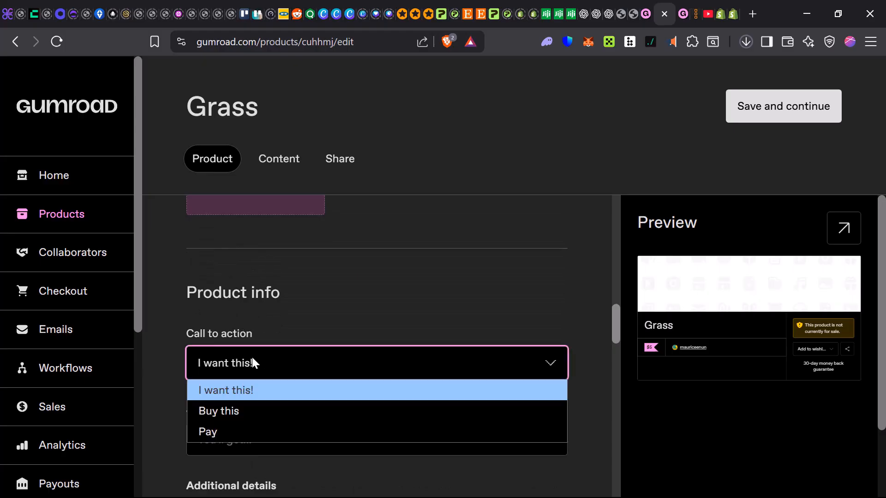
left_click(241, 412)
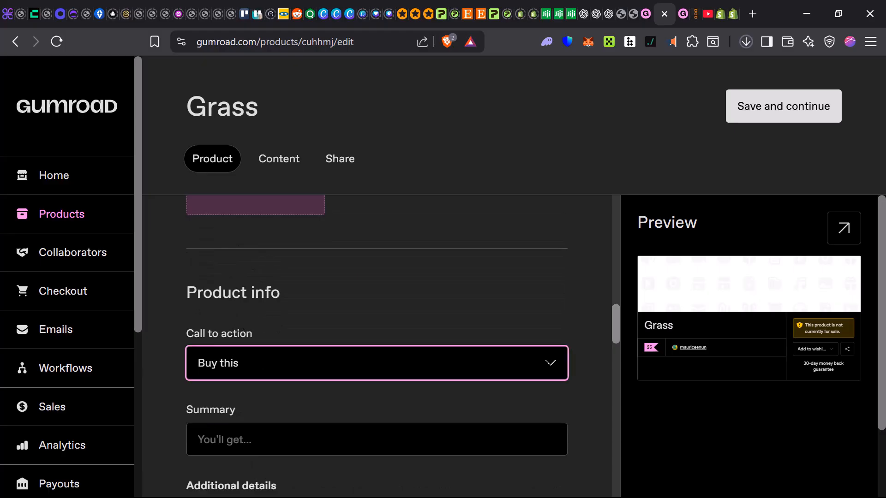
- Enter "A digital grass image" as the product's summary
left_click(242, 441)
left_click(294, 476)
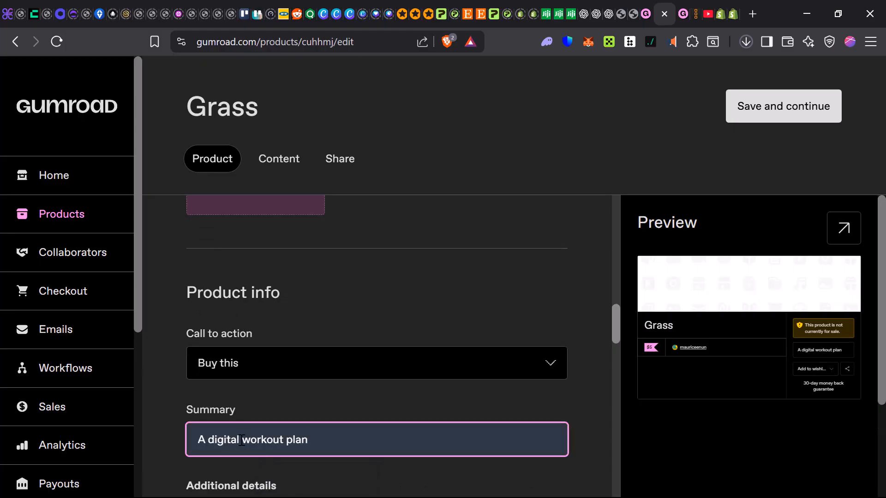
left_click_drag(242, 440, 318, 442)
type("grass image")
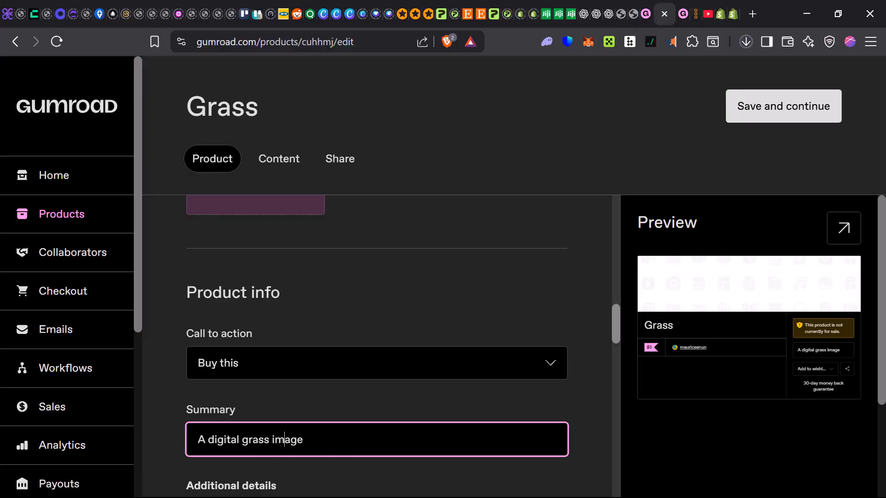
- Examine the additional details, description, integrations and pricing sections of the product page
scroll(270, 411, "down", 7)
scroll(339, 332, "up", 3)
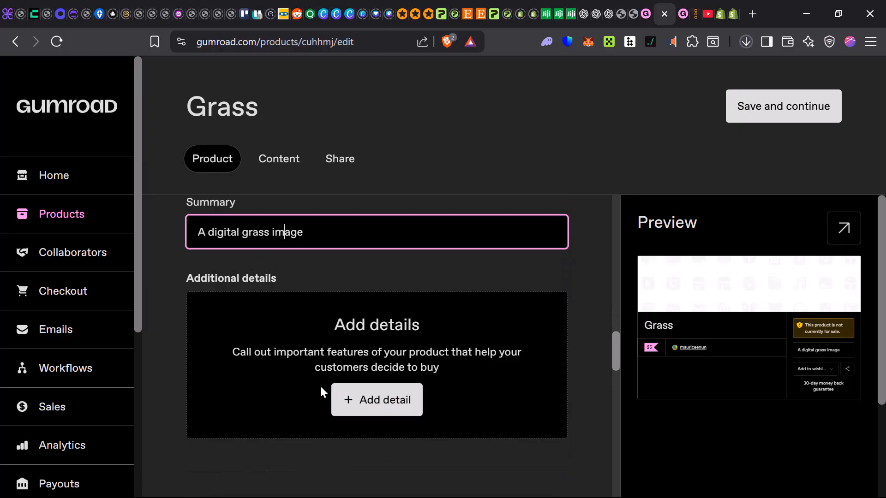
scroll(319, 384, "up", 15)
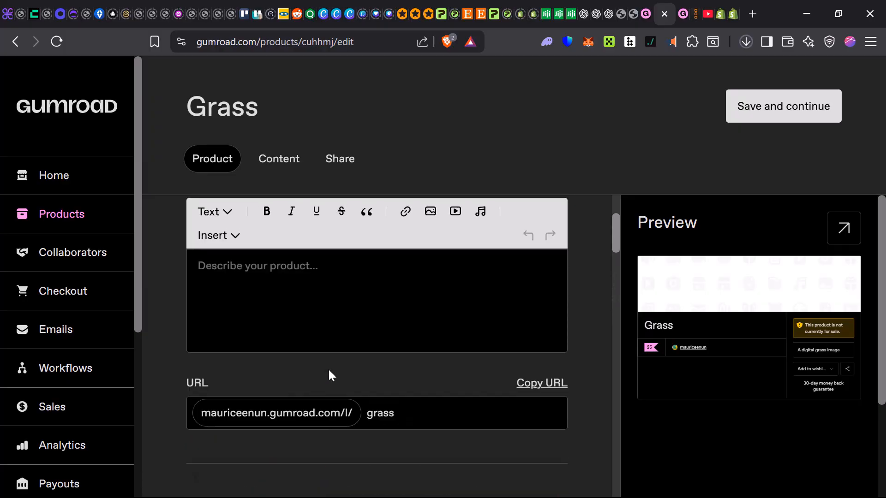
scroll(329, 373, "up", 3)
scroll(240, 381, "down", 5)
scroll(275, 289, "up", 5)
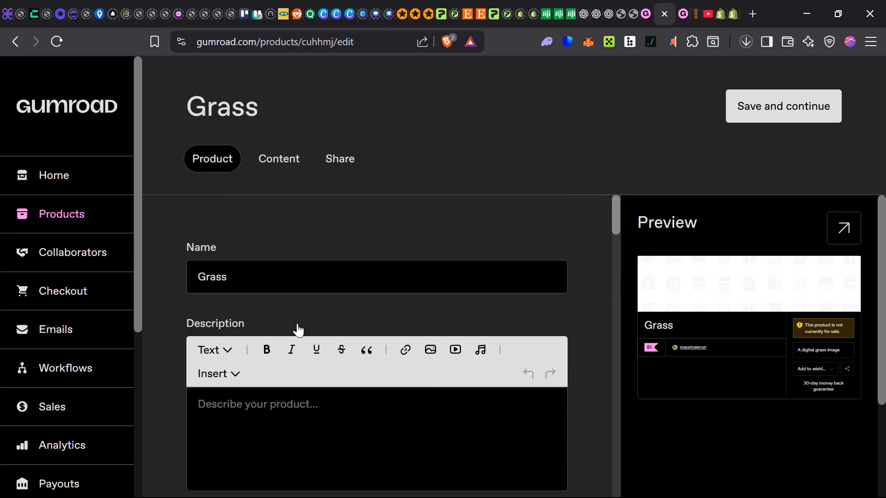
scroll(298, 330, "down", 15)
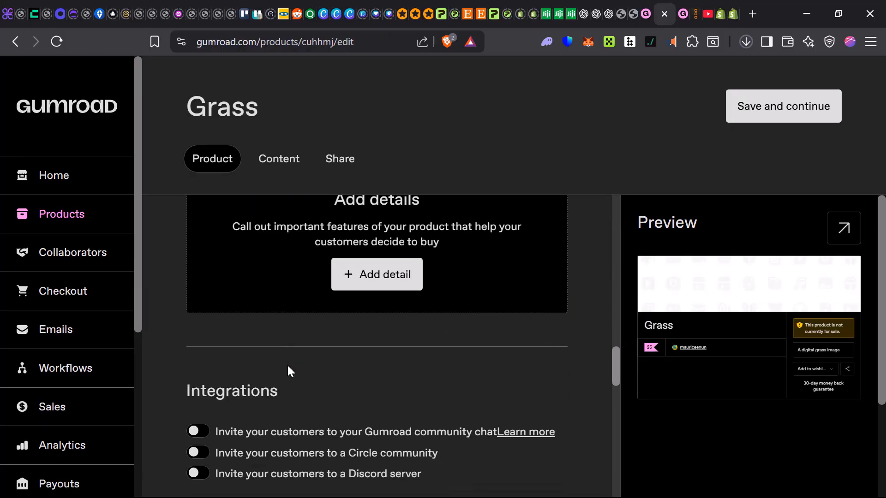
scroll(287, 364, "down", 2)
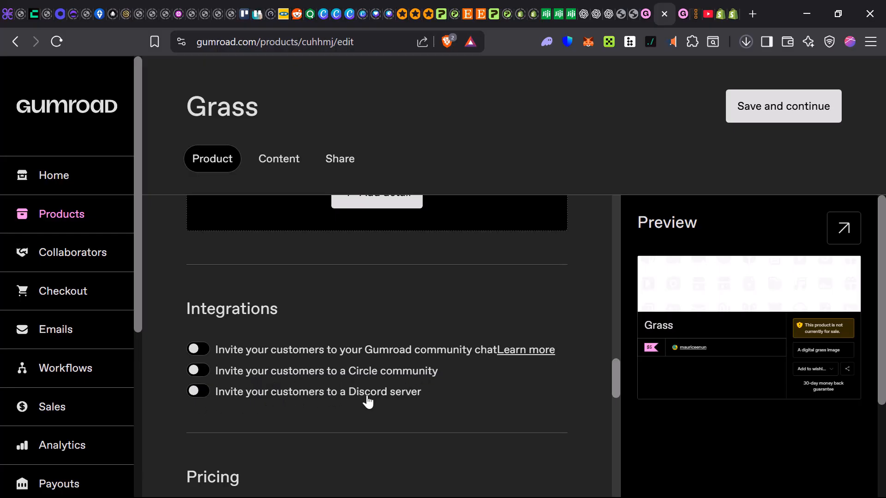
scroll(379, 402, "down", 3)
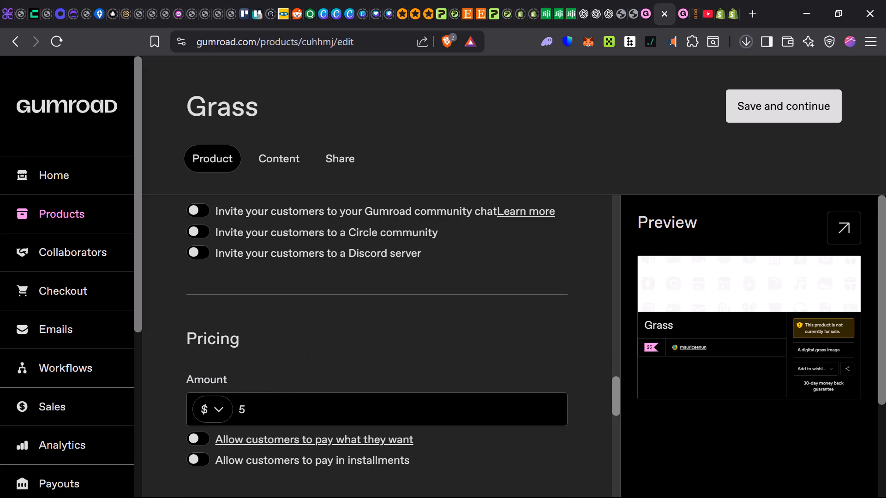
scroll(217, 360, "down", 3)
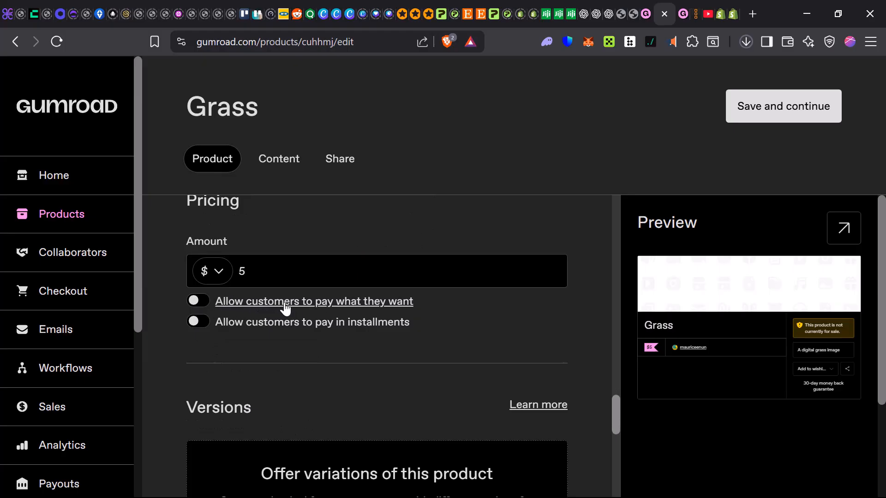
- Allow customers to pay for the product in installments, with 2 equal monthly payments
left_click(342, 305)
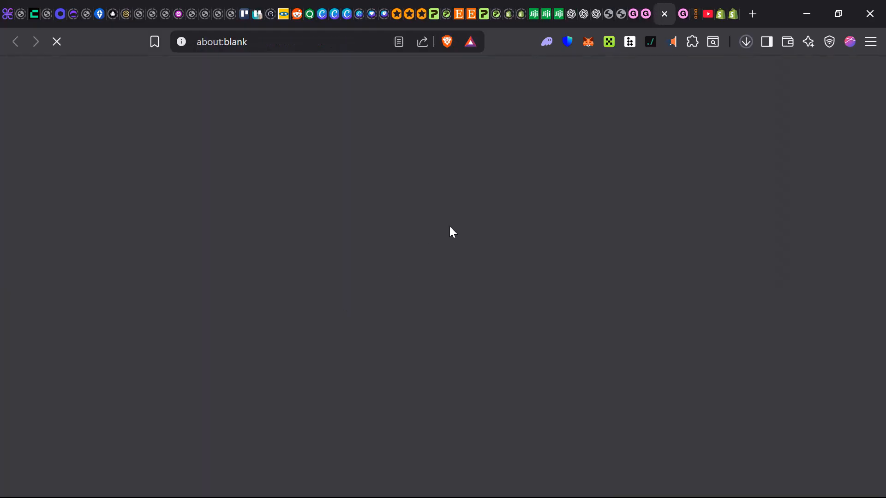
left_click(649, 16)
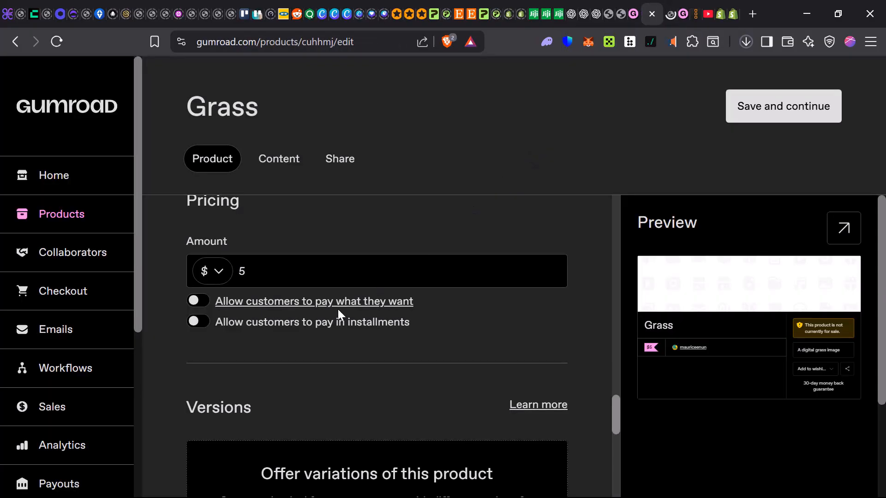
left_click(198, 323)
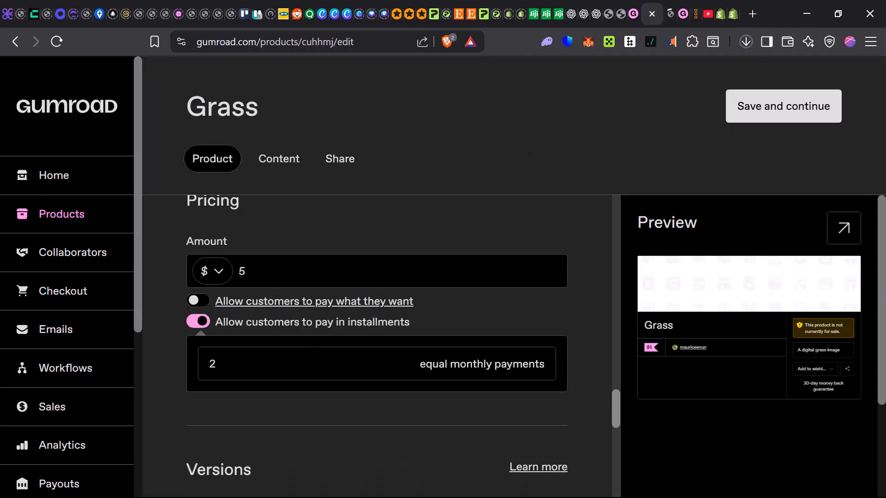
- Review the Versions and Settings sections and require shipping information for the product
scroll(303, 358, "down", 3)
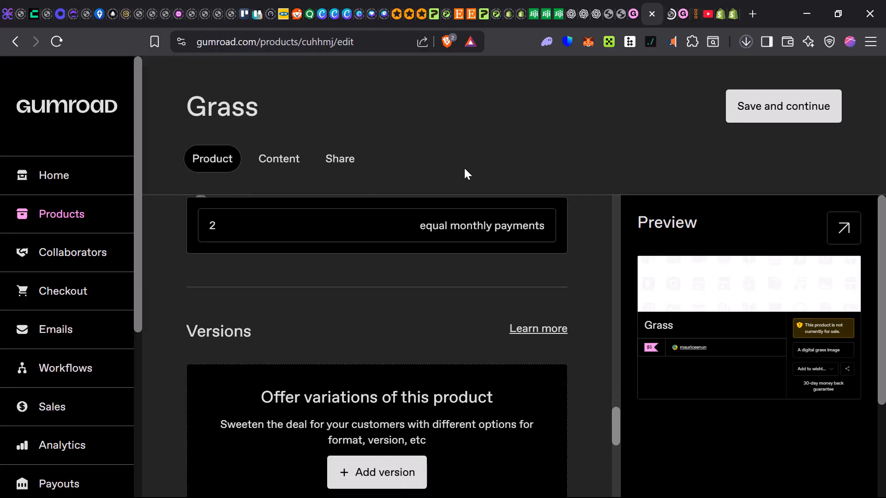
scroll(387, 295, "down", 3)
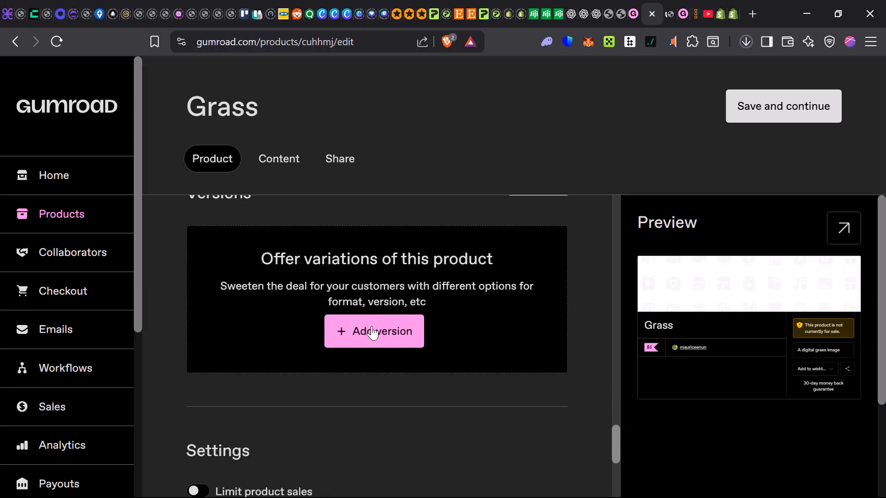
scroll(372, 332, "up", 2)
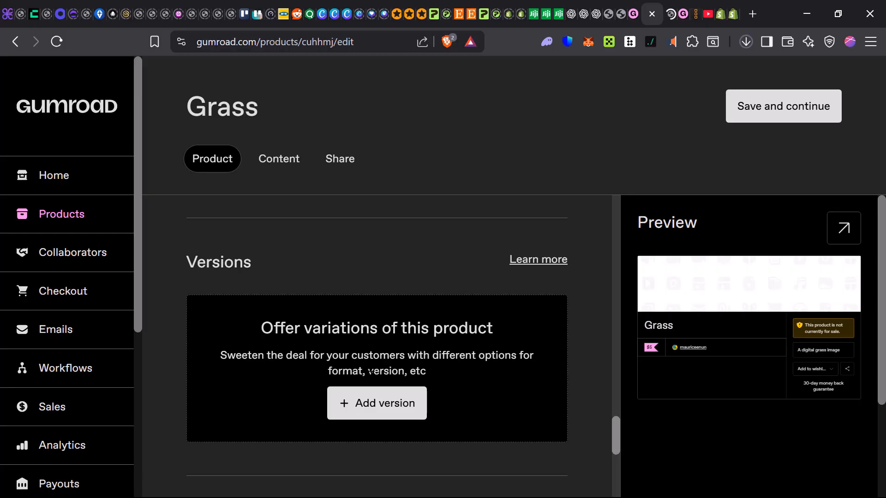
scroll(391, 404, "down", 5)
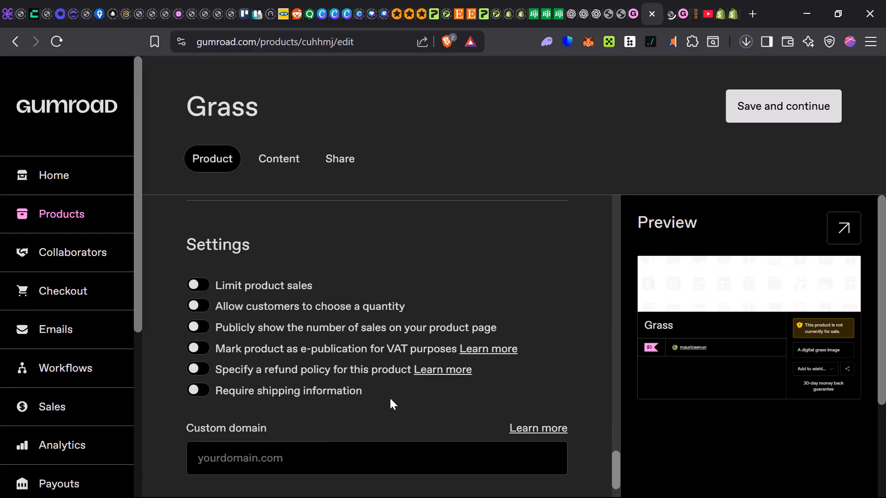
scroll(376, 369, "up", 5)
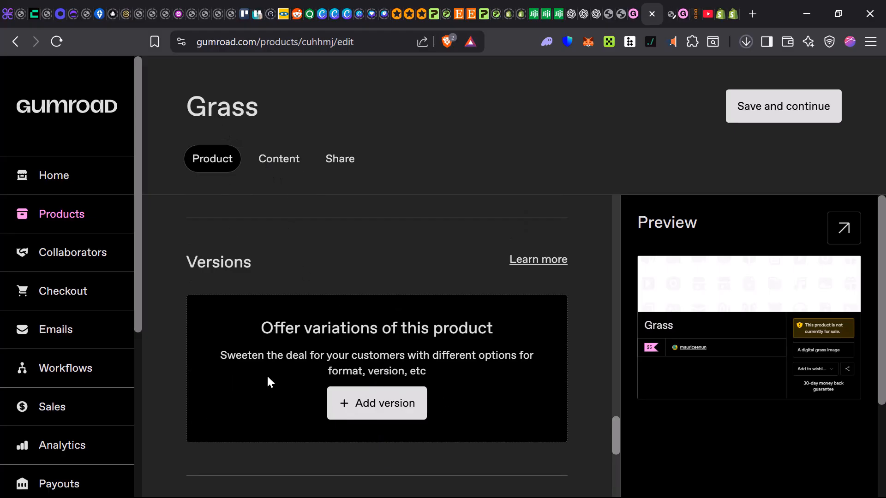
scroll(375, 366, "down", 5)
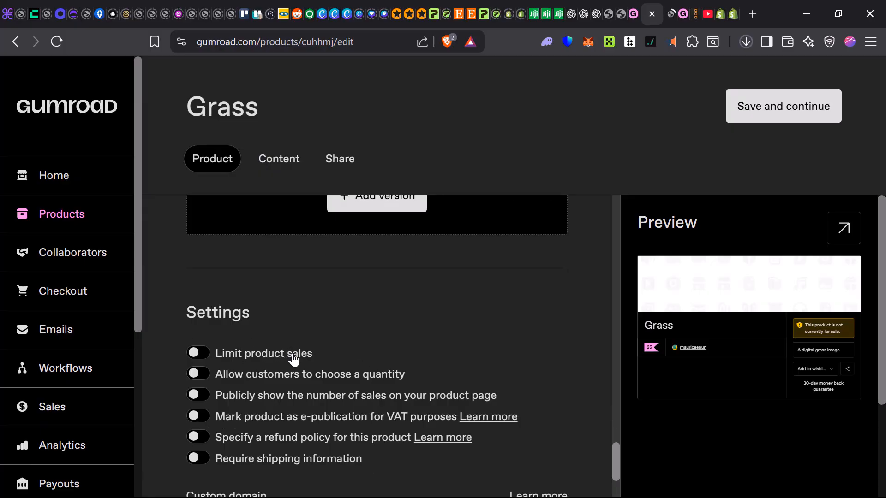
scroll(351, 378, "down", 2)
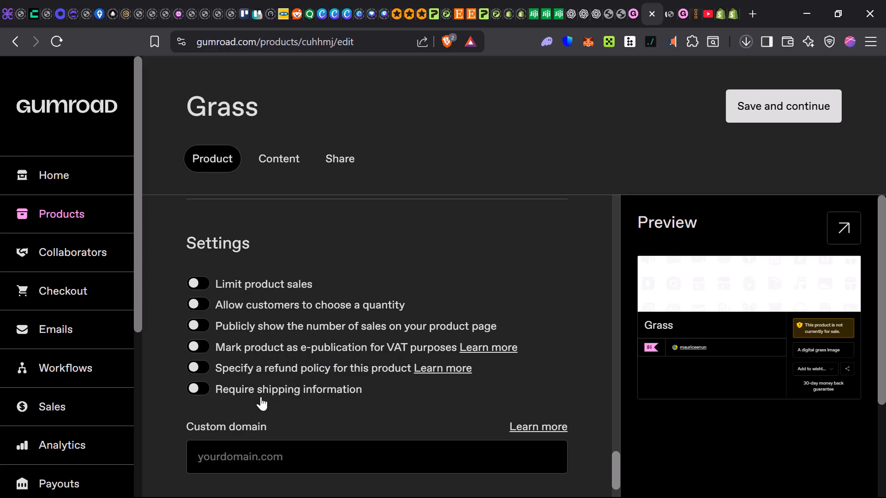
left_click(203, 393)
scroll(300, 375, "down", 1)
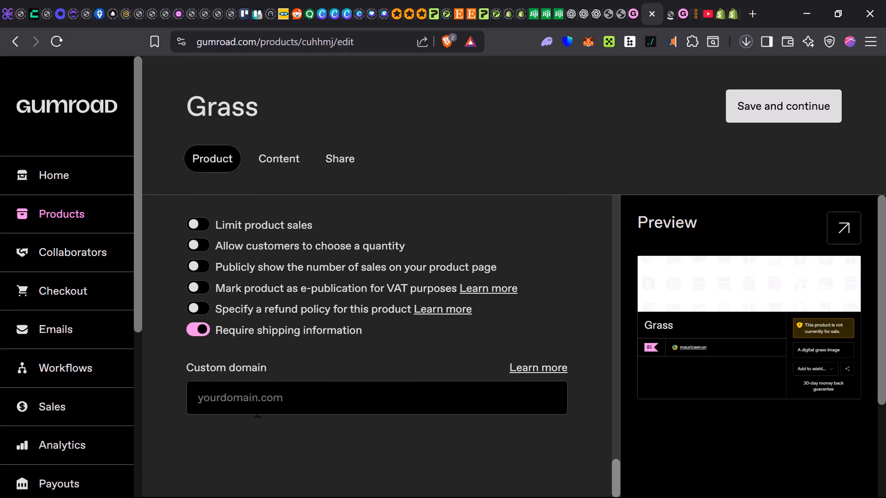
- Upload the "Untitled design" image from the computer's Downloads folder as the product's content
scroll(544, 393, "up", 20)
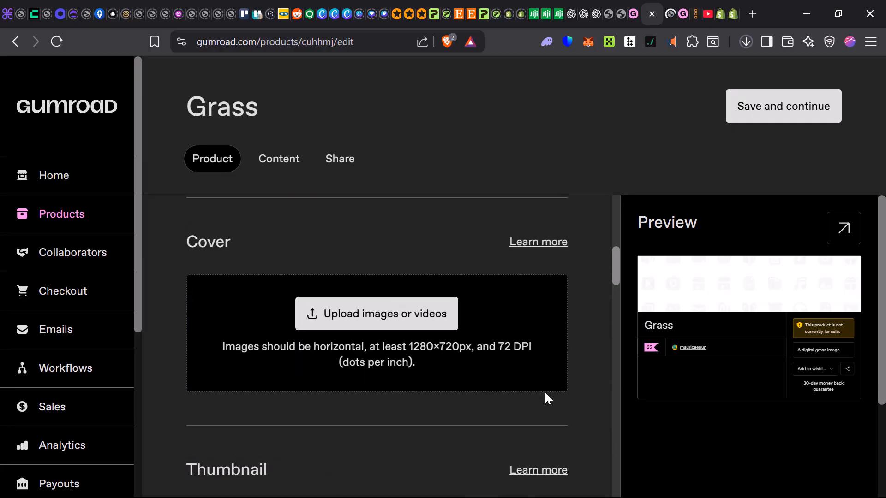
left_click(281, 167)
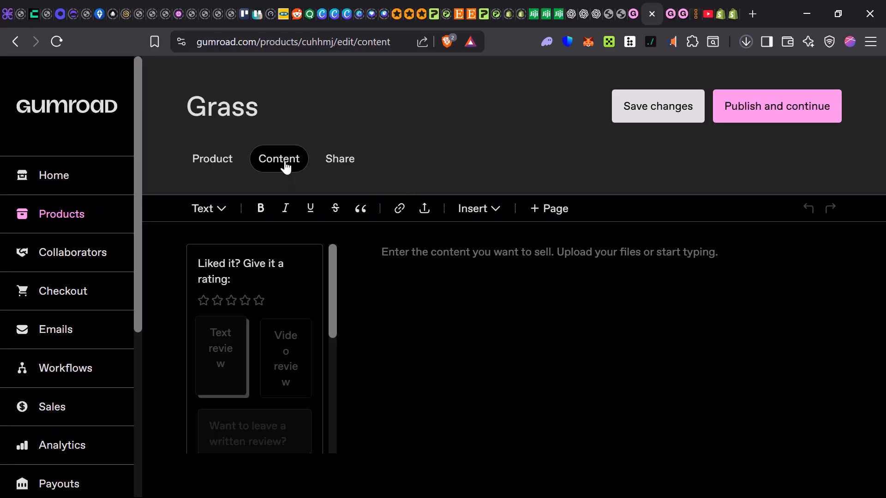
left_click(424, 219)
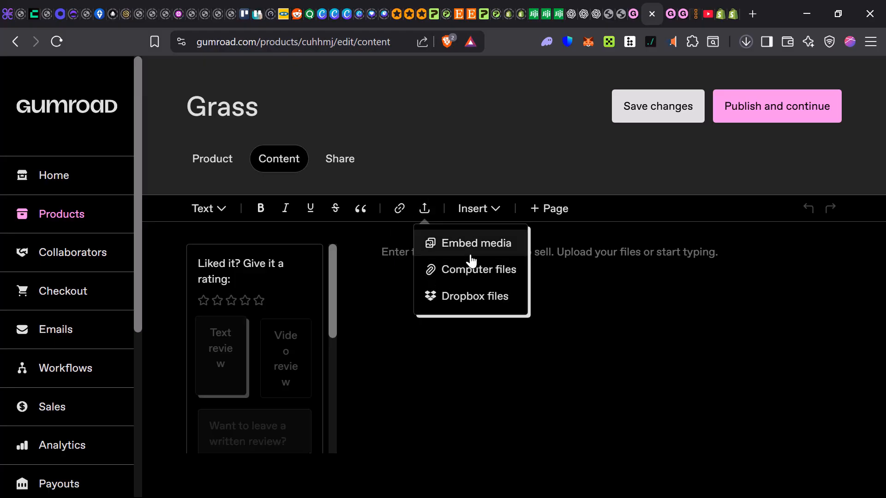
left_click(475, 277)
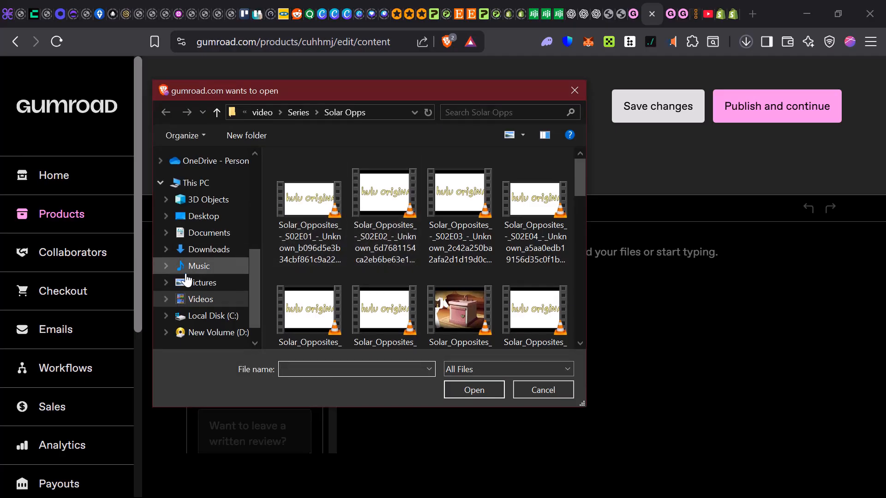
left_click(203, 249)
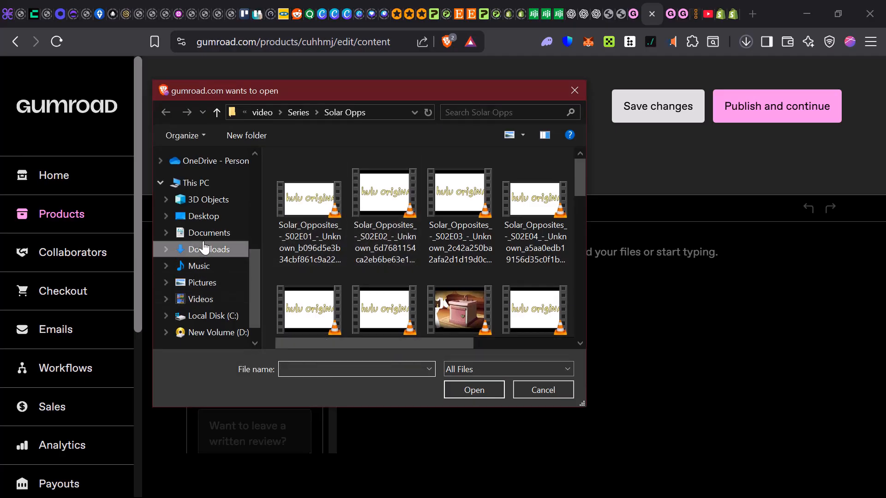
left_click(327, 206)
left_click(325, 197)
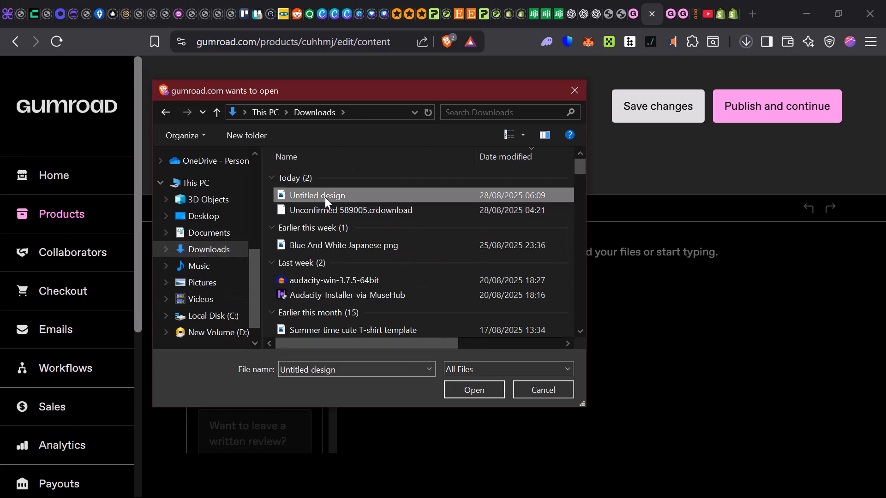
left_click(470, 389)
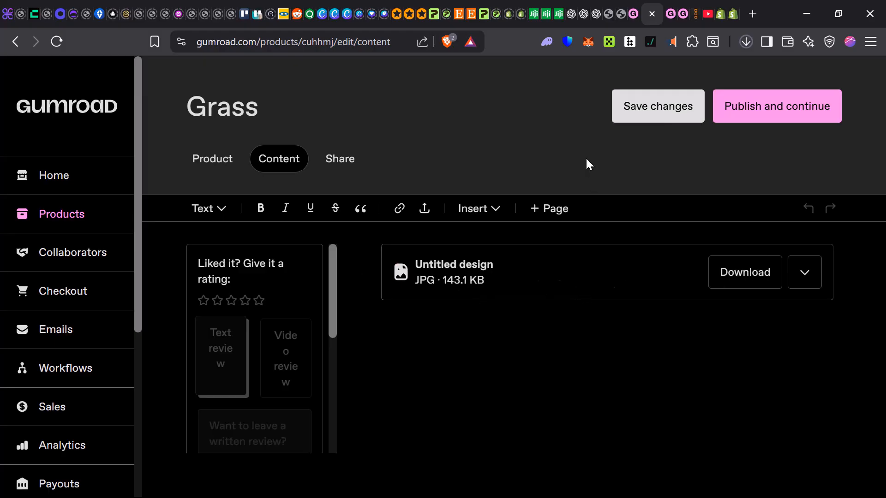
- Try to open the product's Share page without publishing, and read the notice shown
left_click(330, 171)
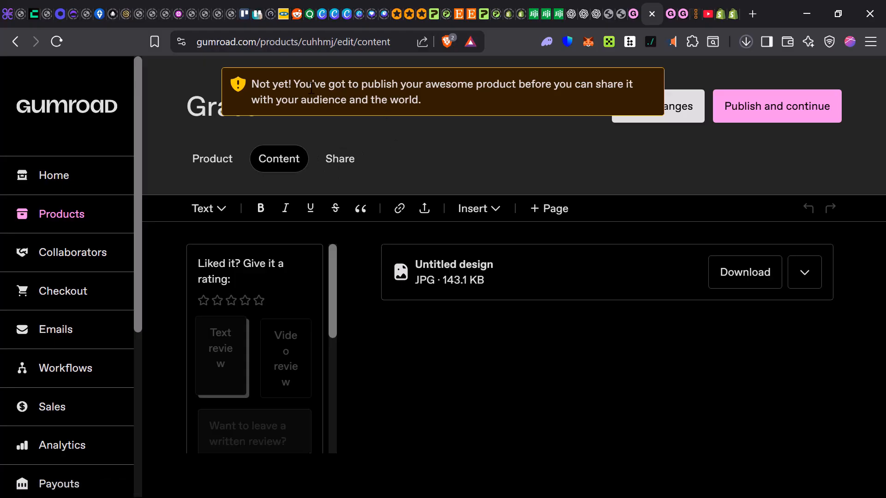
left_click_drag(312, 87, 644, 88)
left_click(523, 165)
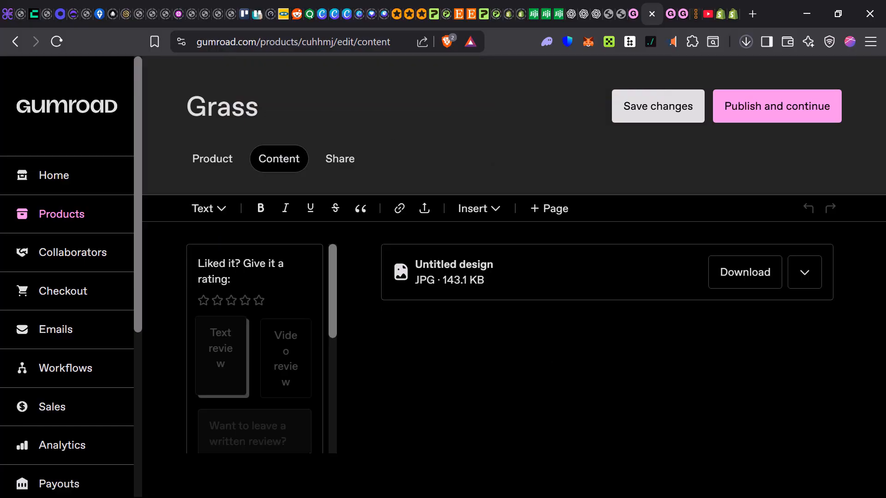
- Try to publish the product, continuing to its Share page, and review the sharing and profile sections
left_click(752, 114)
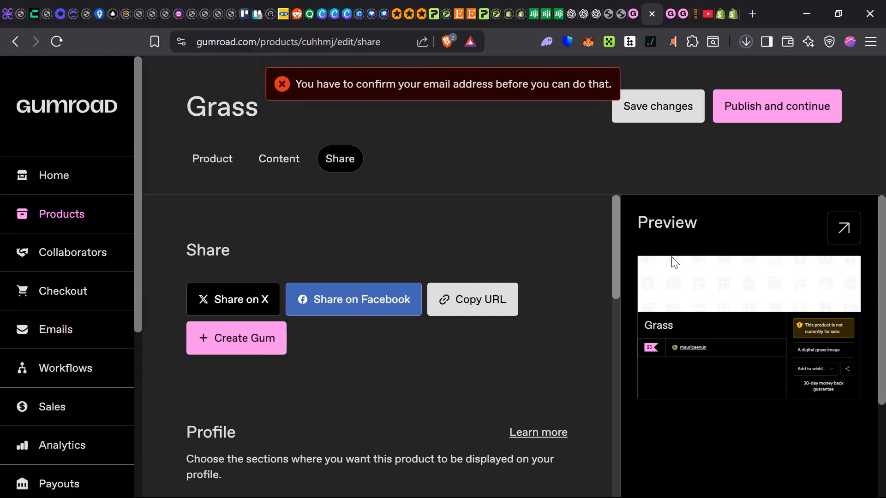
scroll(671, 259, "down", 2)
scroll(455, 343, "down", 5)
scroll(367, 341, "up", 3)
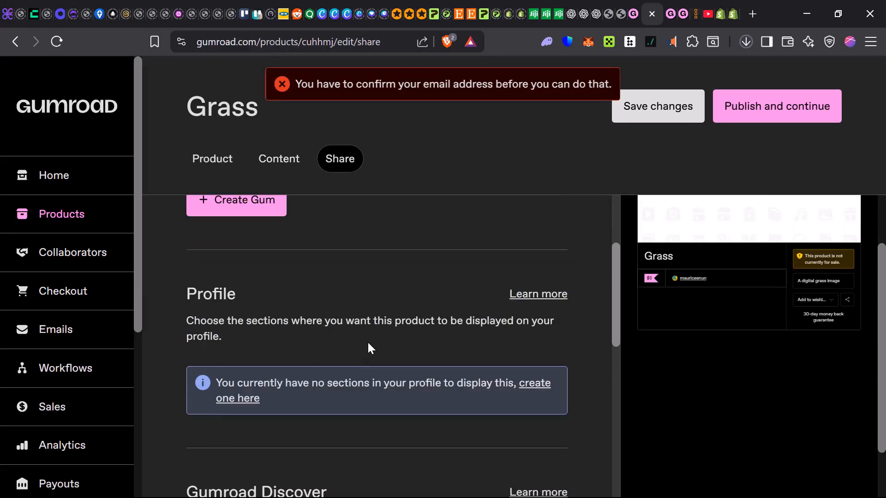
scroll(368, 341, "up", 3)
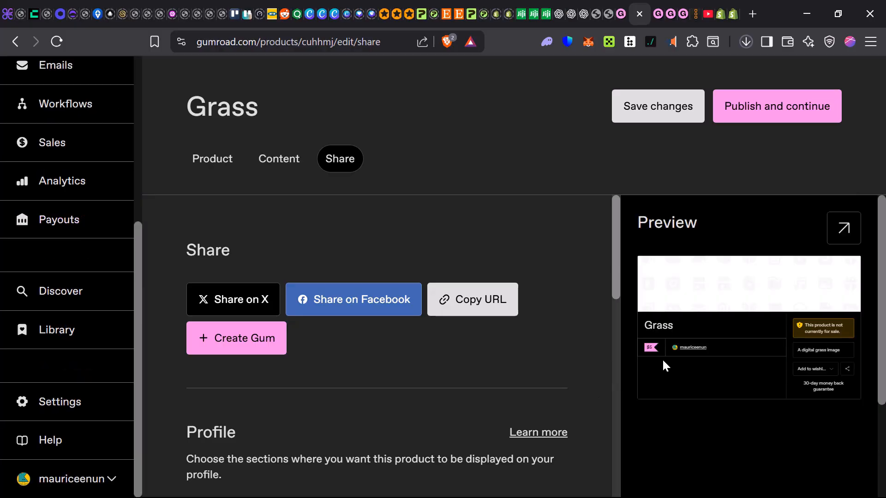
scroll(665, 367, "down", 1)
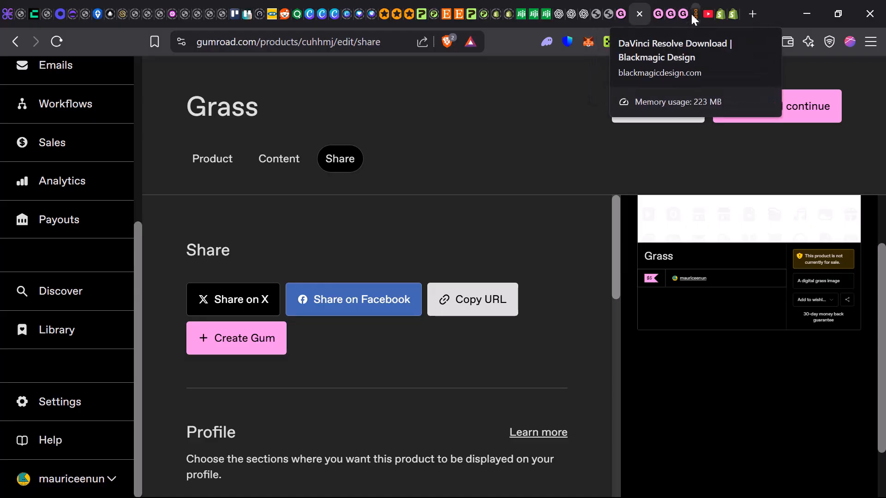
- Switch to the already open Sales page and read its description of managing sales and customer details
left_click(678, 15)
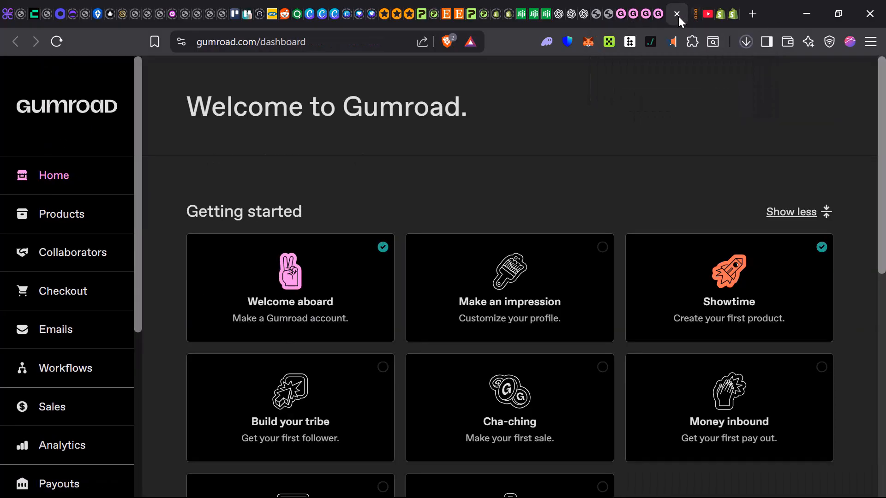
left_click(675, 15)
left_click(663, 15)
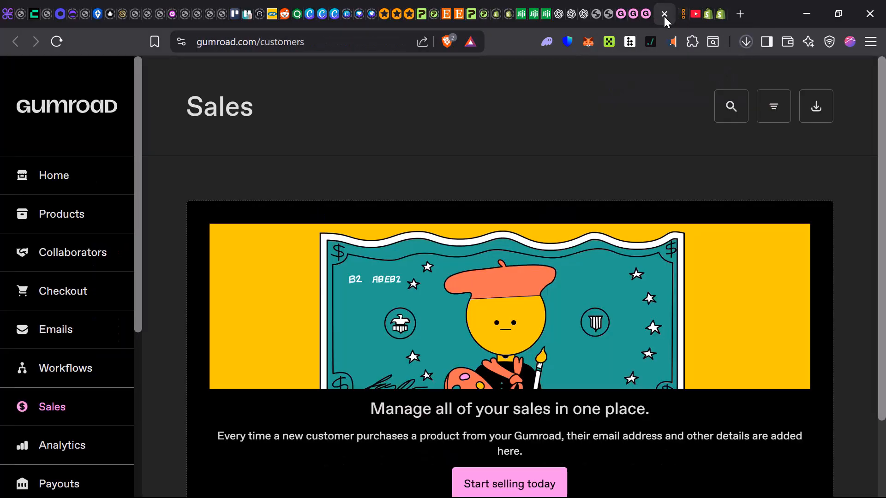
scroll(472, 277, "down", 2)
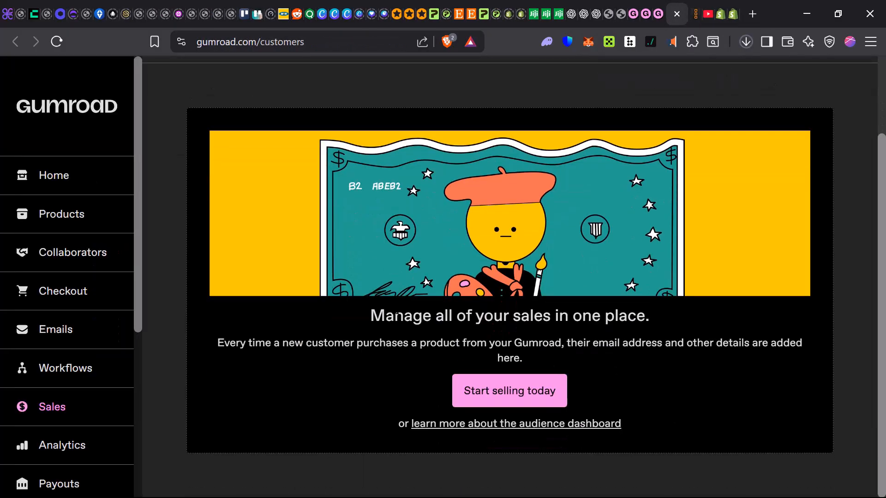
left_click_drag(387, 316, 775, 318)
left_click(226, 343)
left_click_drag(225, 342, 831, 345)
left_click(629, 387)
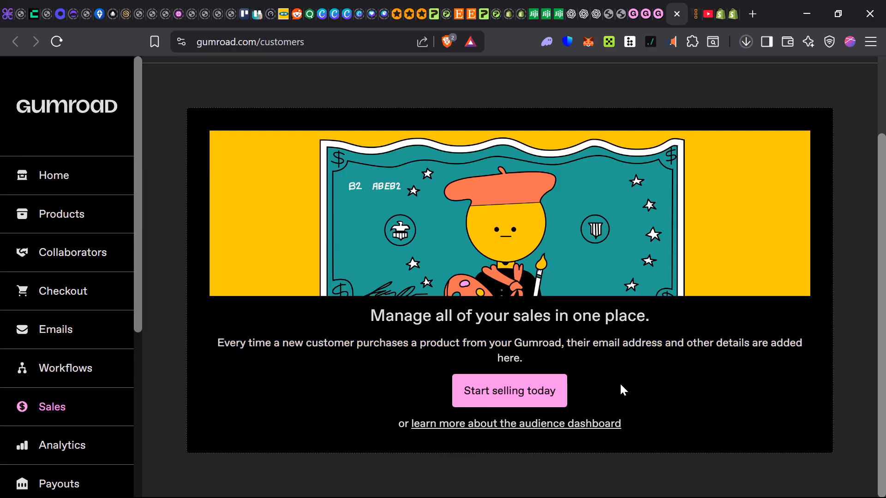